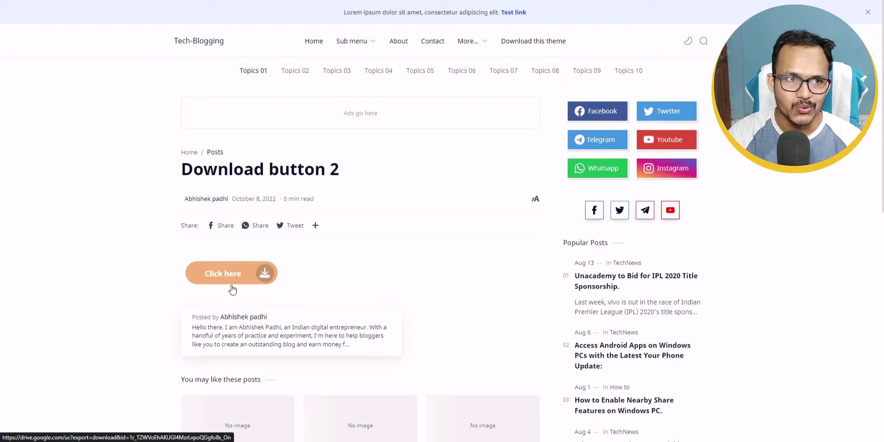
Test the Click here download button on the live Download button 2 post.
left_click(232, 286)
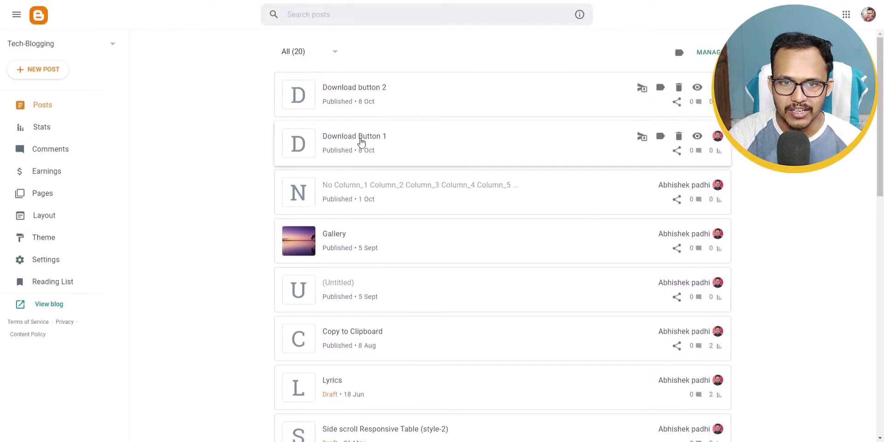
Open the Download Button 1 post in HTML view and click into its code.
left_click(360, 137)
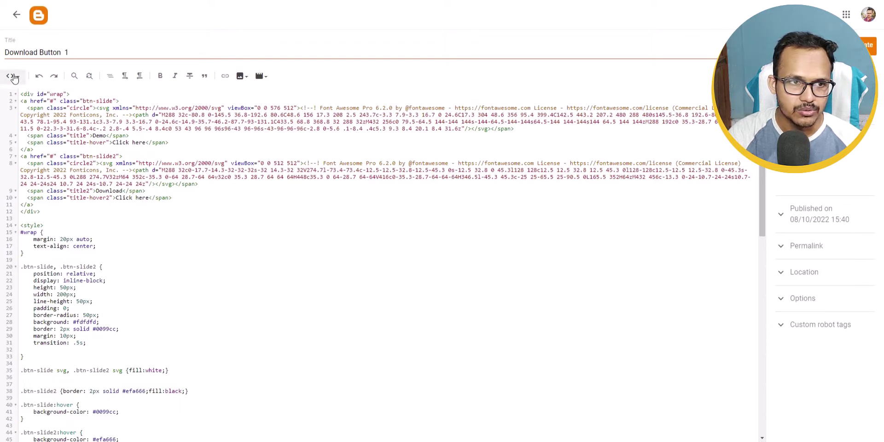
left_click(12, 76)
left_click(161, 233)
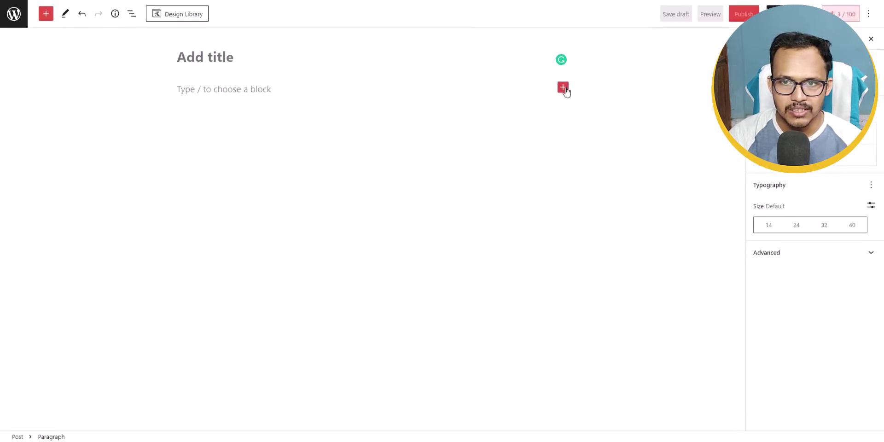
Insert a Custom HTML block into the new WordPress post.
left_click(563, 87)
left_click(645, 166)
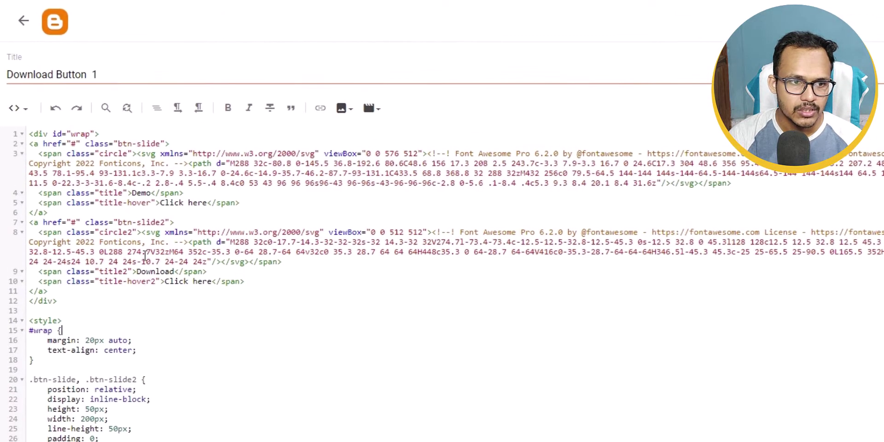
Highlight the placeholder '#' href link targets of both buttons in the code.
double_click(73, 144)
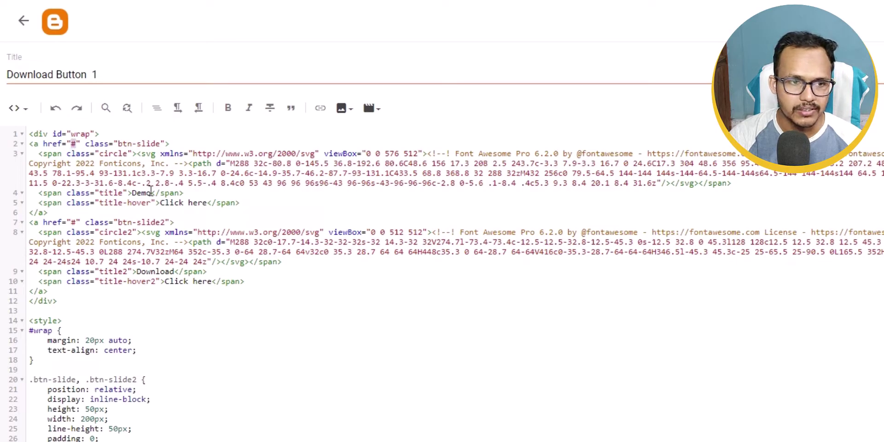
left_click(78, 223)
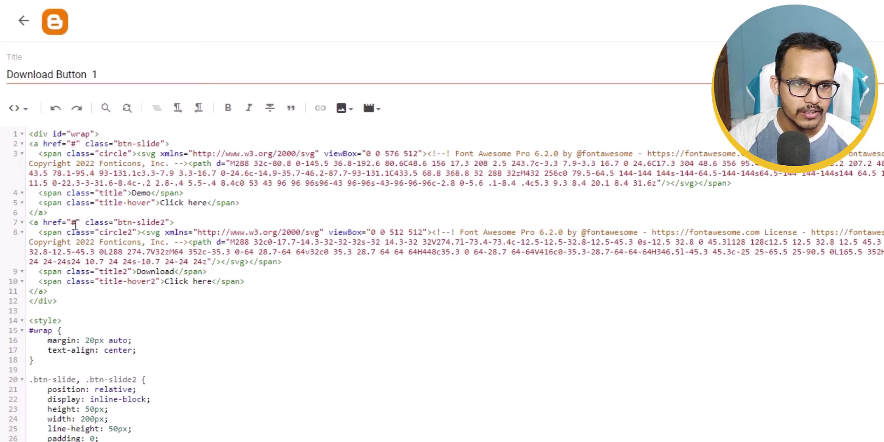
scroll(206, 225, "down", 1)
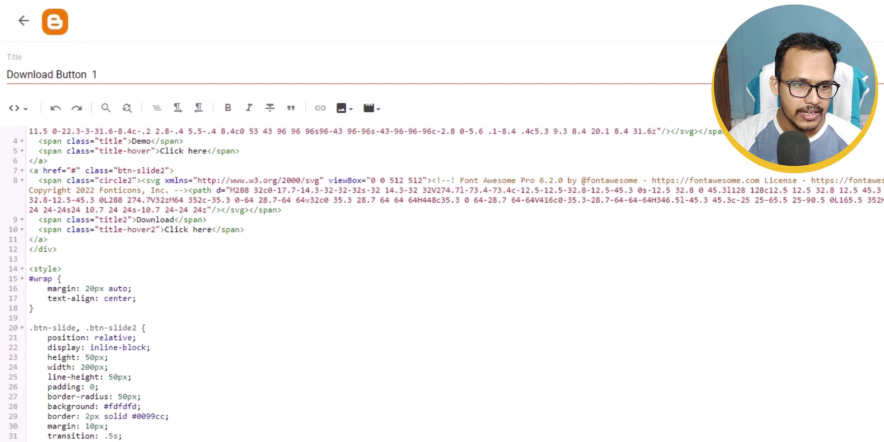
scroll(322, 340, "down", 10)
scroll(359, 373, "up", 10)
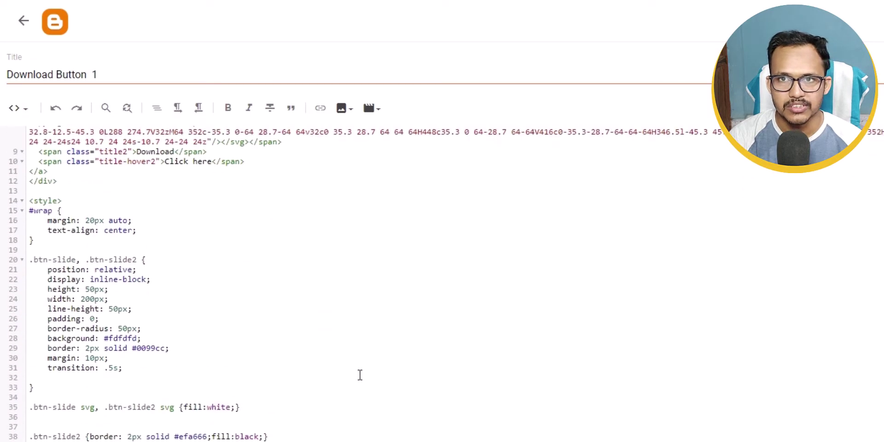
scroll(360, 375, "up", 2)
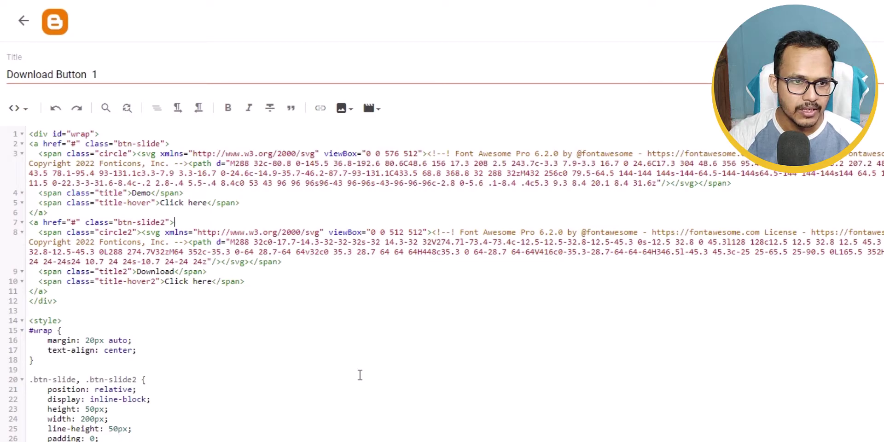
Highlight the Click here, Demo and Download button labels, then return to Posts.
left_click_drag(160, 203, 207, 205)
left_click_drag(132, 193, 152, 194)
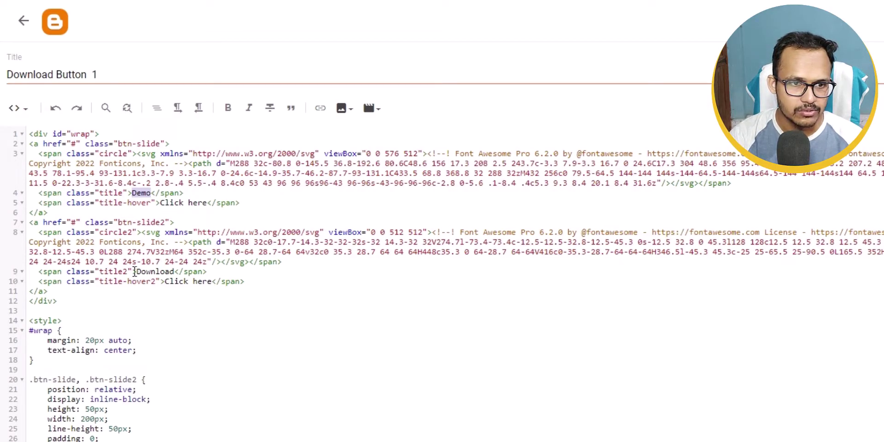
left_click_drag(135, 271, 211, 281)
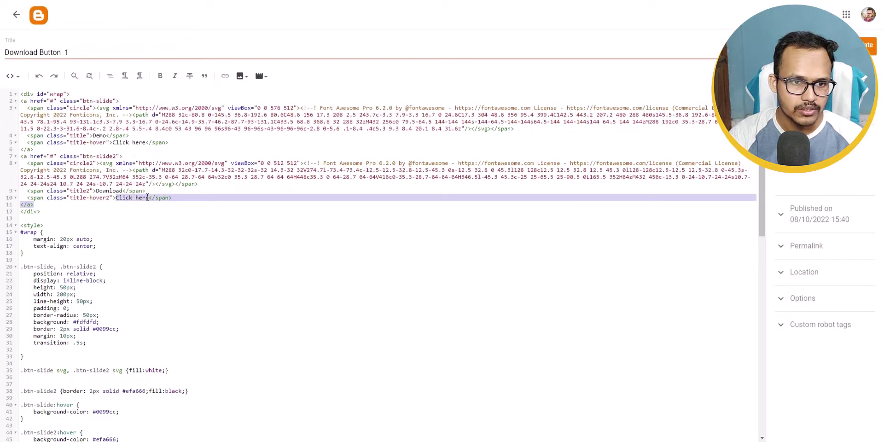
left_click(147, 198)
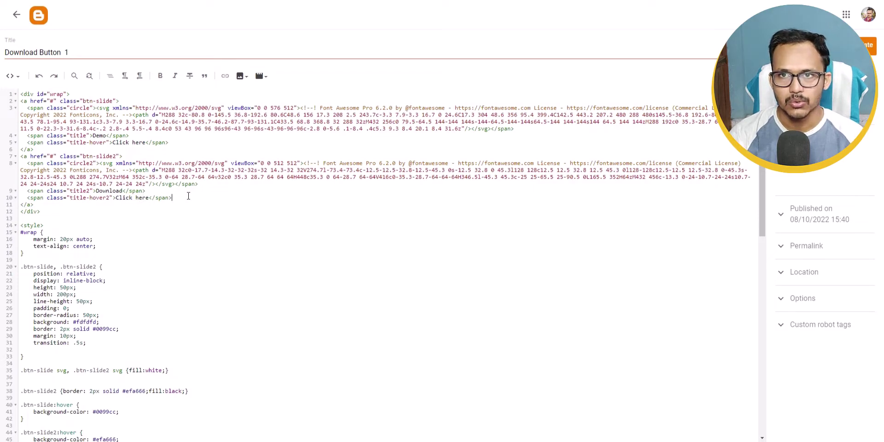
left_click(17, 14)
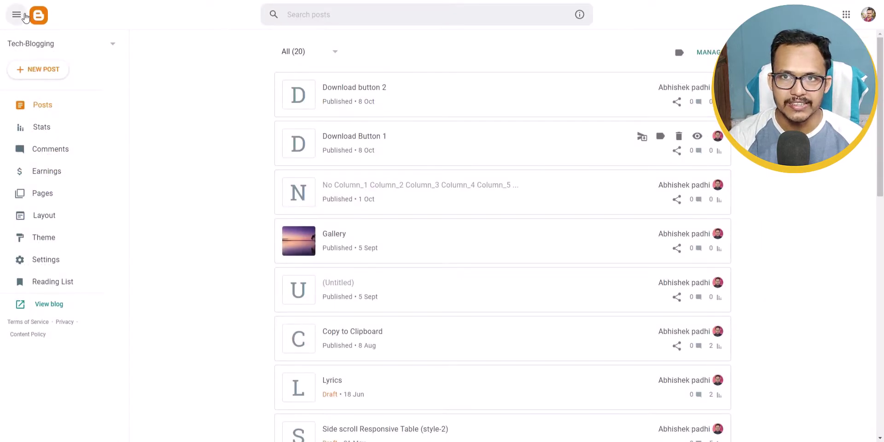
Open the Download button 2 post and select the Google Drive URL in its href.
left_click(361, 93)
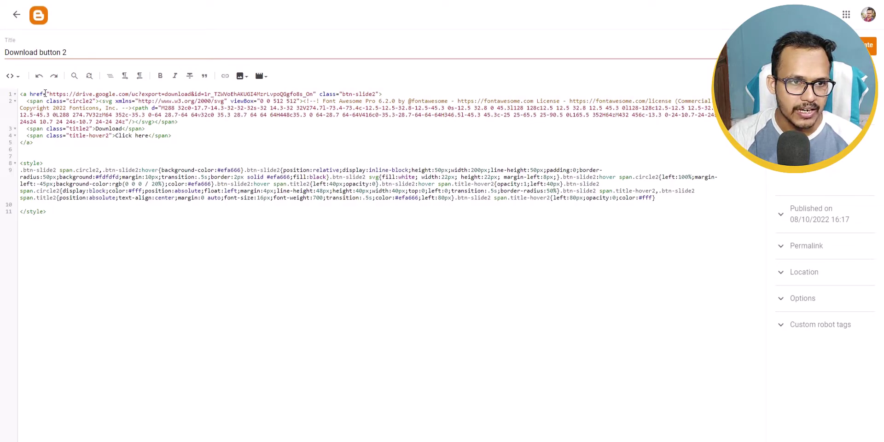
left_click_drag(50, 94, 316, 94)
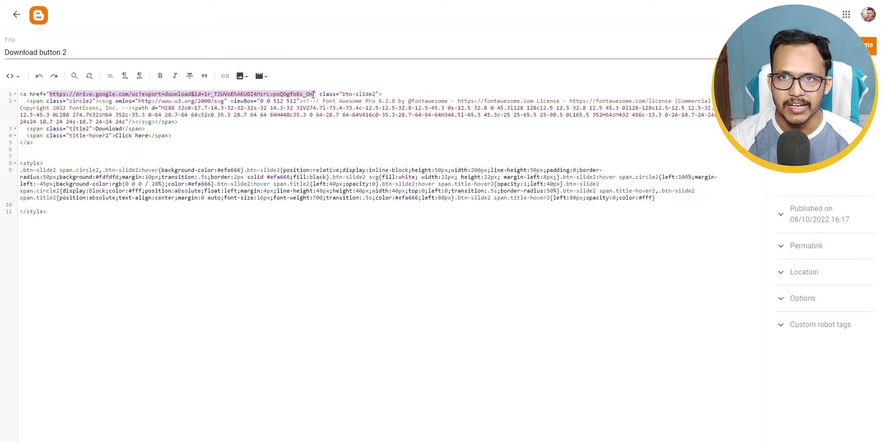
key("ctrl+Tab")
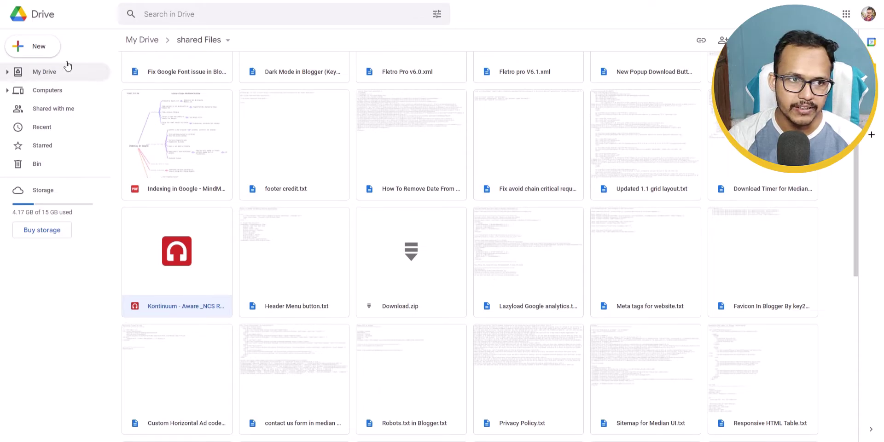
Share Kontinuum - Aware _NCS Release_.mp3 with Viewer access for anyone with the link.
left_click(47, 44)
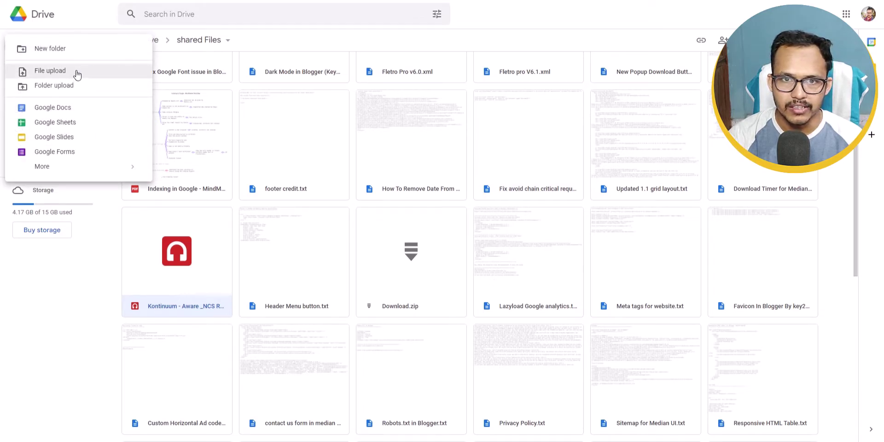
left_click(348, 34)
right_click(190, 251)
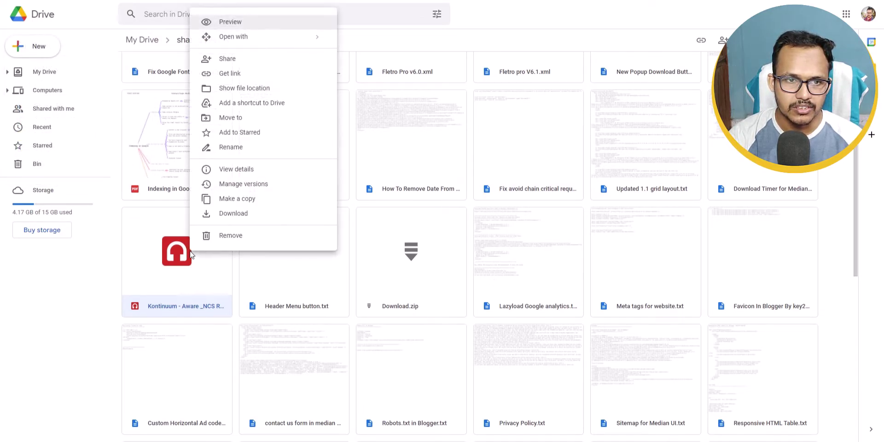
left_click(265, 74)
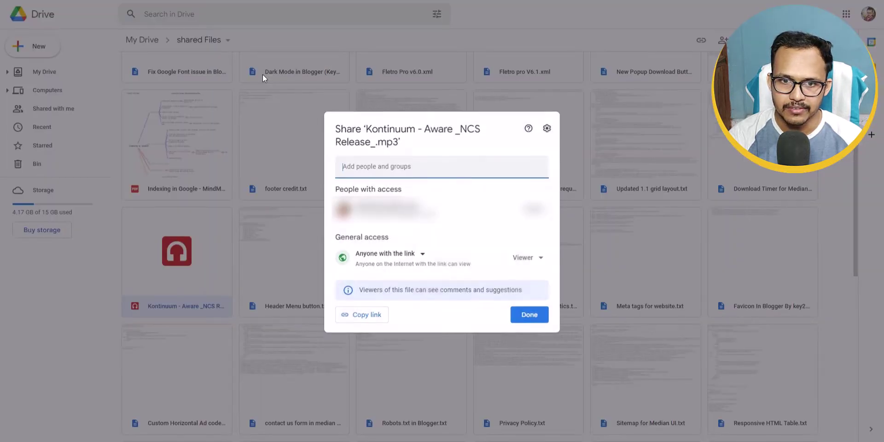
left_click(525, 257)
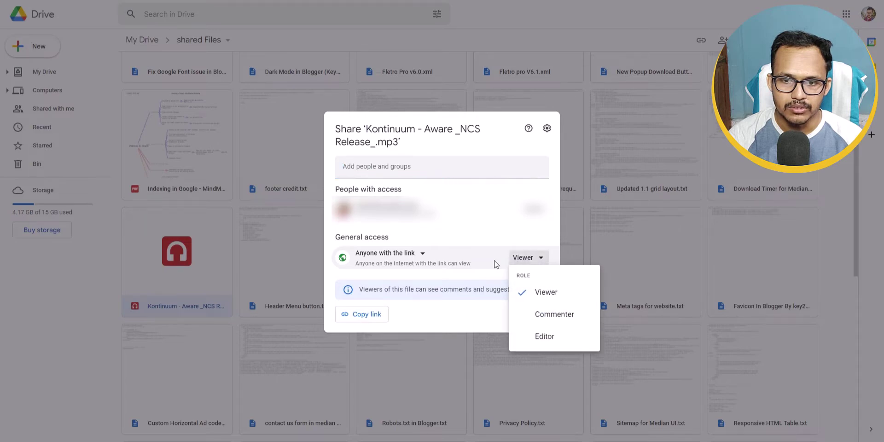
left_click(466, 257)
left_click(405, 255)
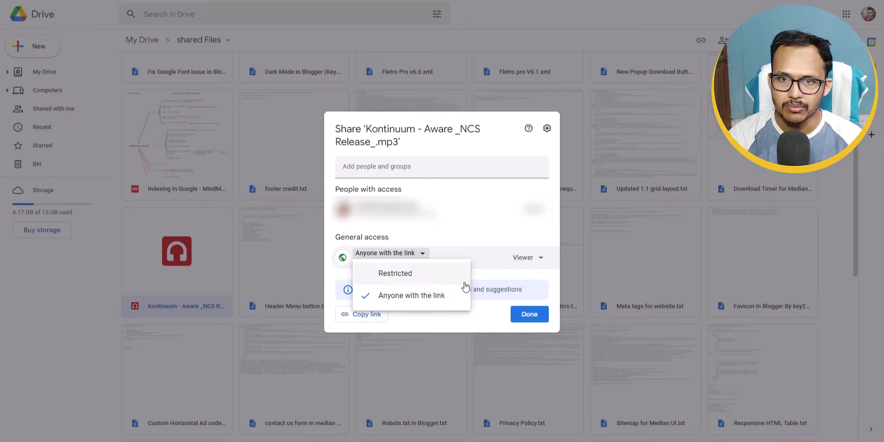
left_click(480, 244)
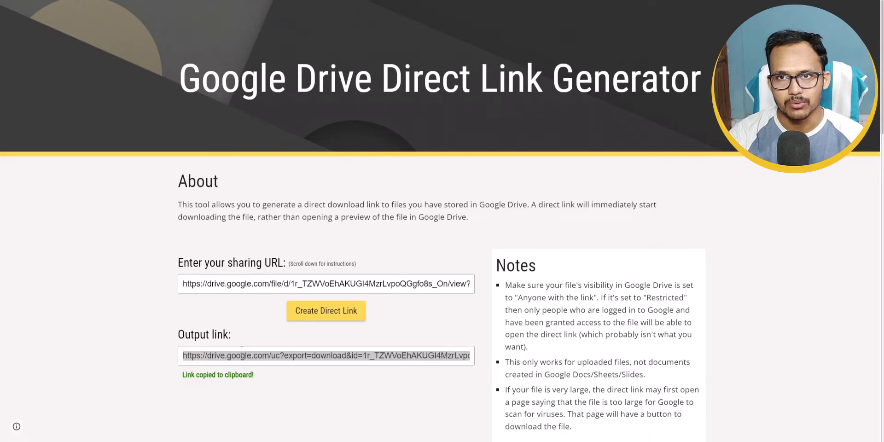
Go back to the 'direct download google drive' search results, with the generator on top.
key("alt+Left")
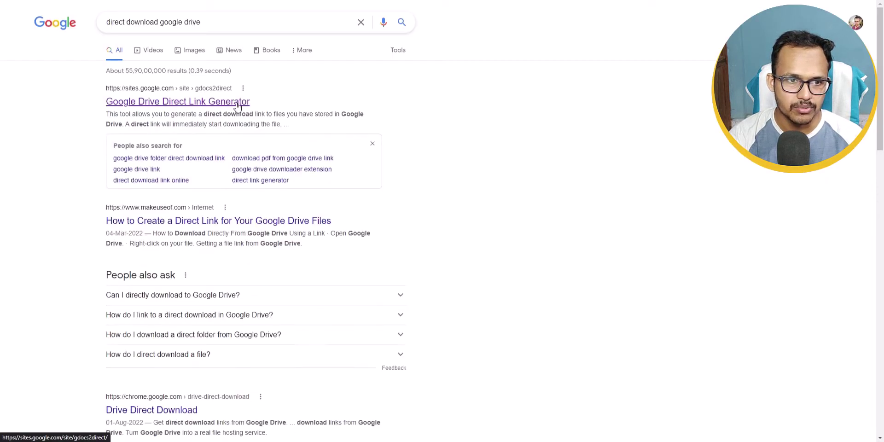
scroll(489, 181, "down", 2)
scroll(521, 237, "up", 2)
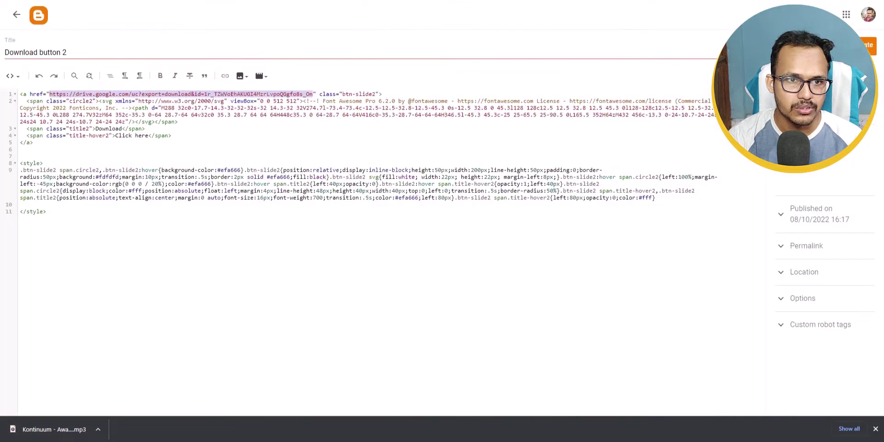
Paste the button code into the Custom HTML block, preview it, and save the draft.
left_click(96, 149)
key("ctrl+a")
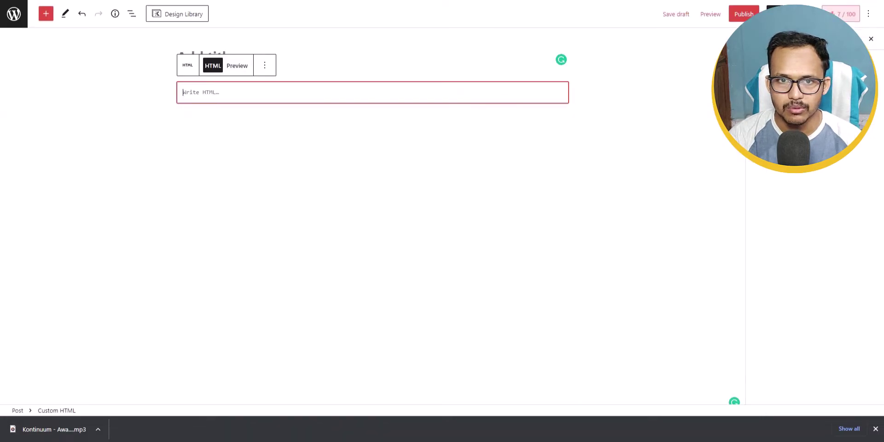
key("ctrl+v")
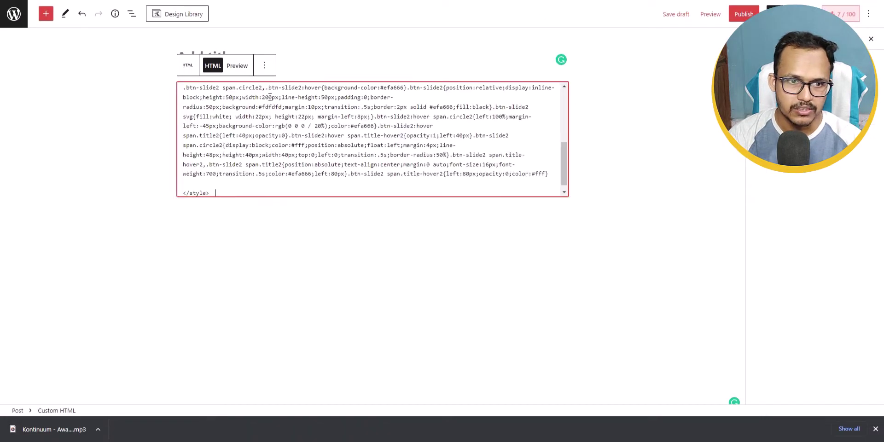
left_click(237, 66)
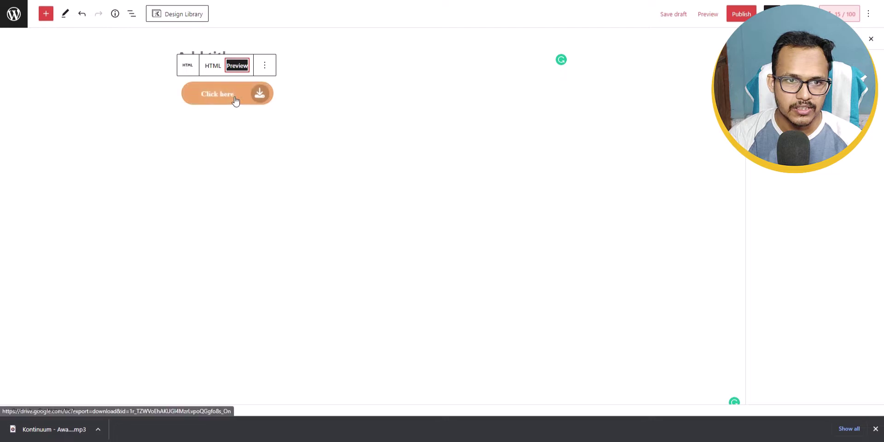
key("ctrl+s")
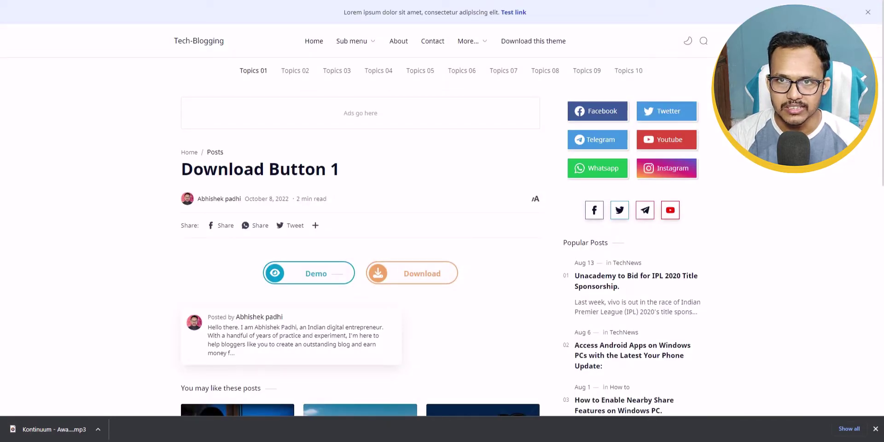
Inspect the Download button in DevTools and select its link element.
right_click(384, 270)
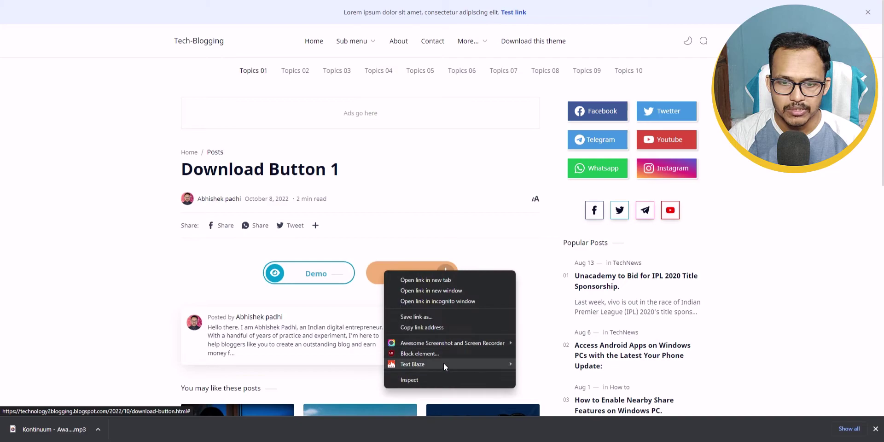
left_click(438, 382)
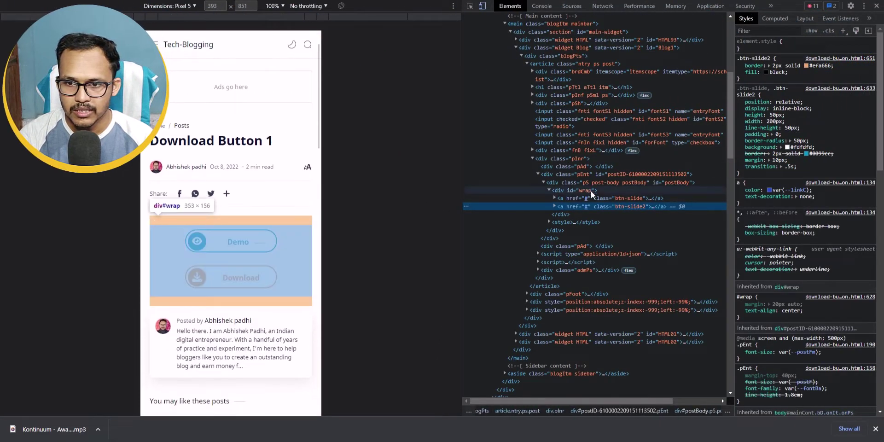
left_click(554, 206)
scroll(623, 225, "down", 1)
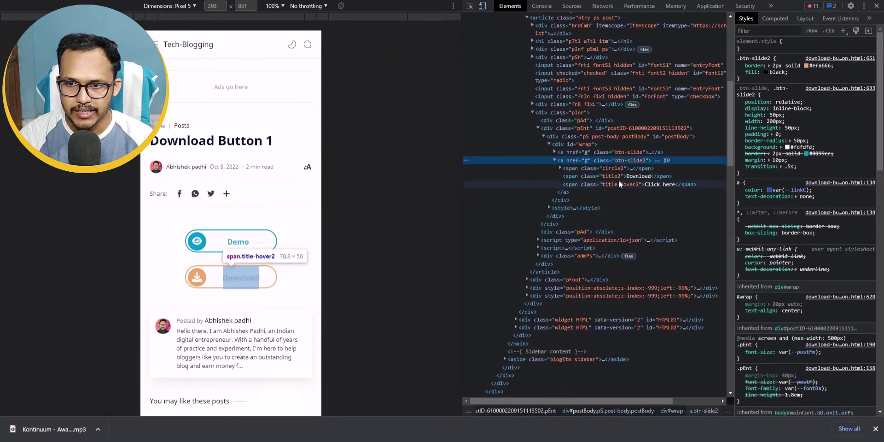
left_click(611, 168)
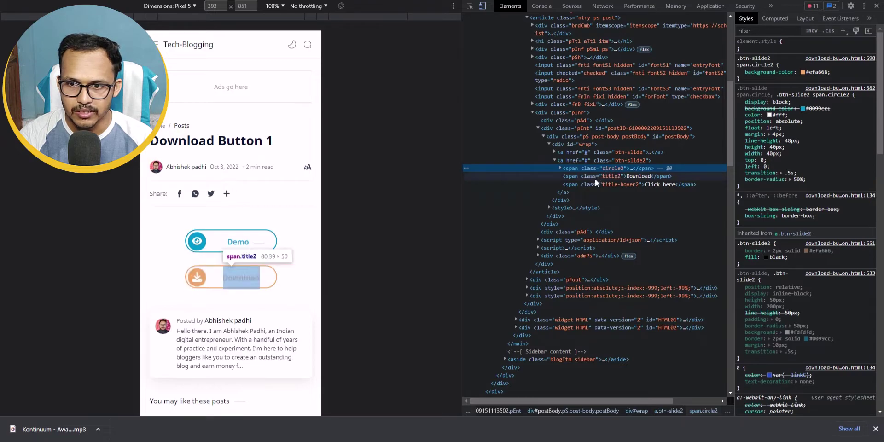
left_click(604, 161)
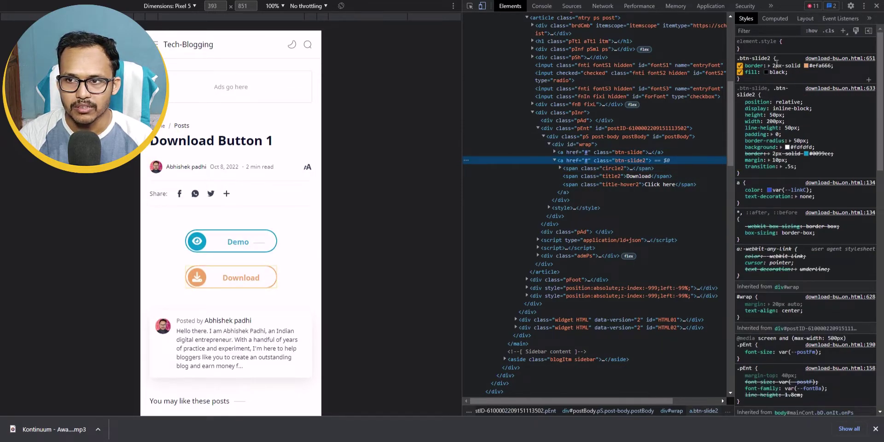
Change the Download button's border colour to bright yellow.
left_click(806, 65)
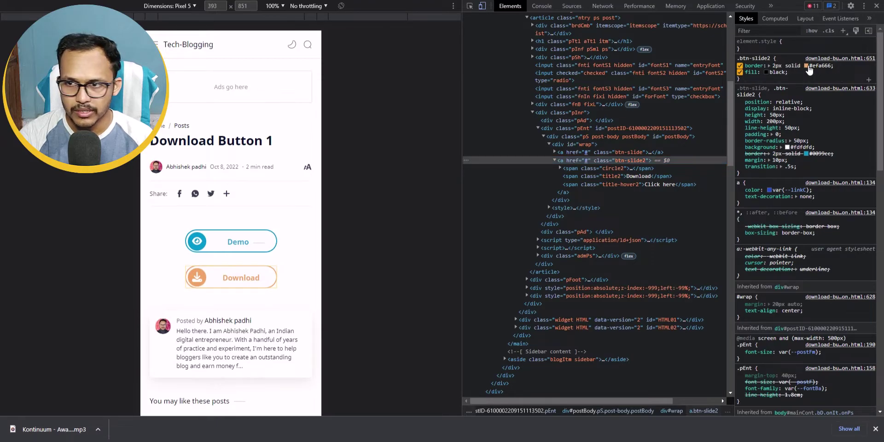
left_click_drag(845, 82, 849, 129)
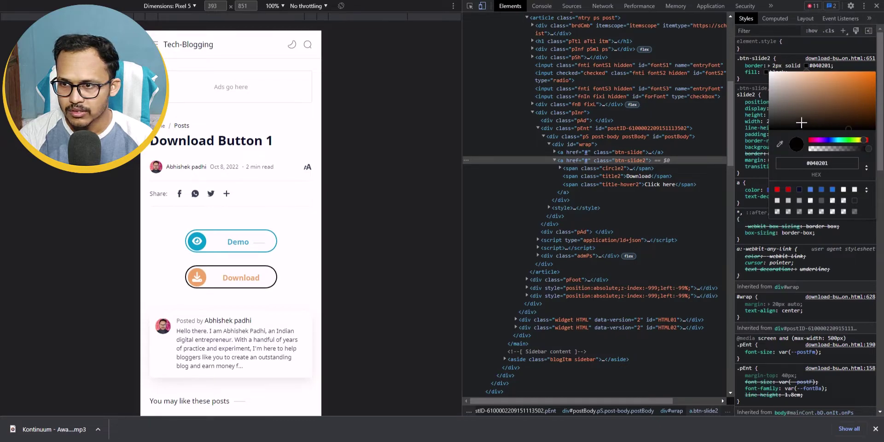
left_click_drag(856, 139, 859, 139)
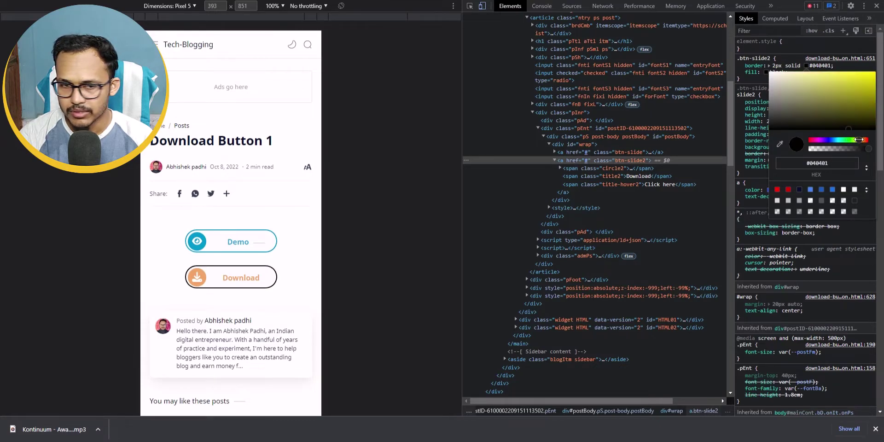
left_click(874, 73)
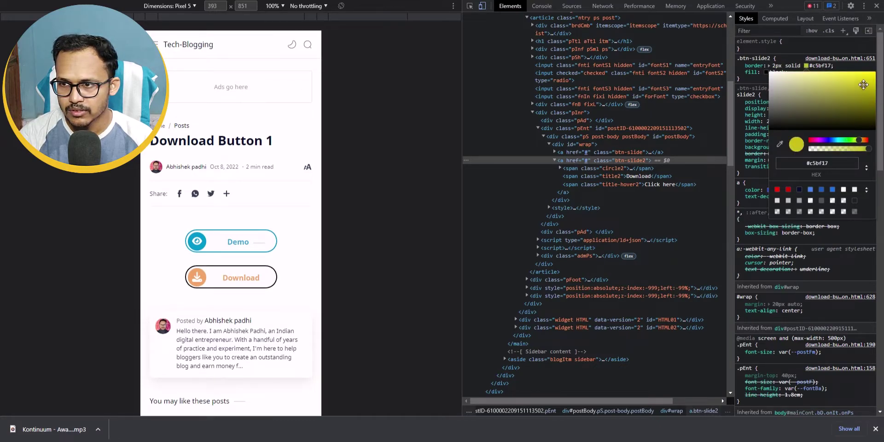
key("Escape")
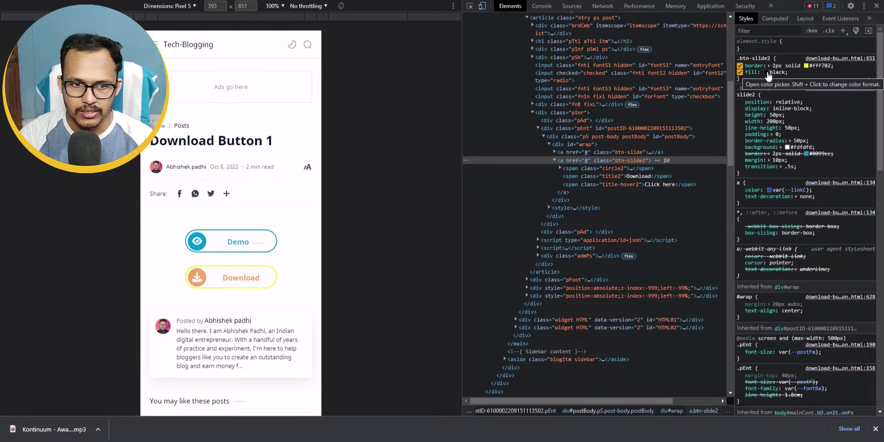
Set the icon fill colour to light pink #f39797.
left_click(767, 72)
left_click(793, 98)
left_click_drag(793, 97, 801, 82)
key("Escape")
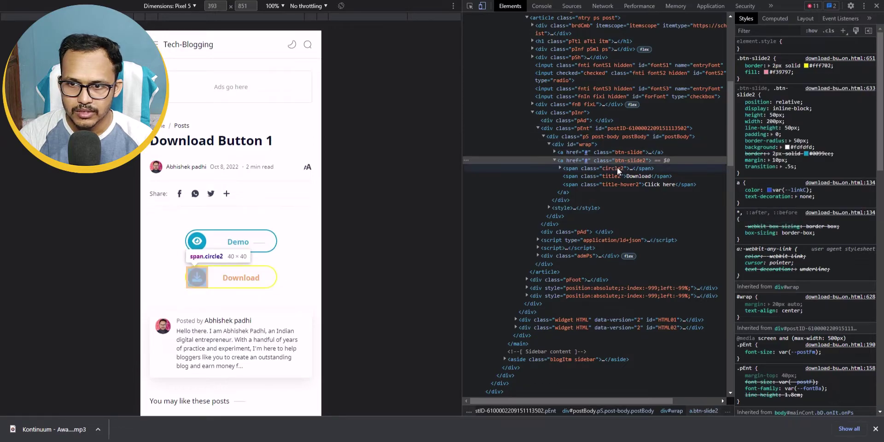
Make the icon circle's background colour red #f30909.
left_click(566, 169)
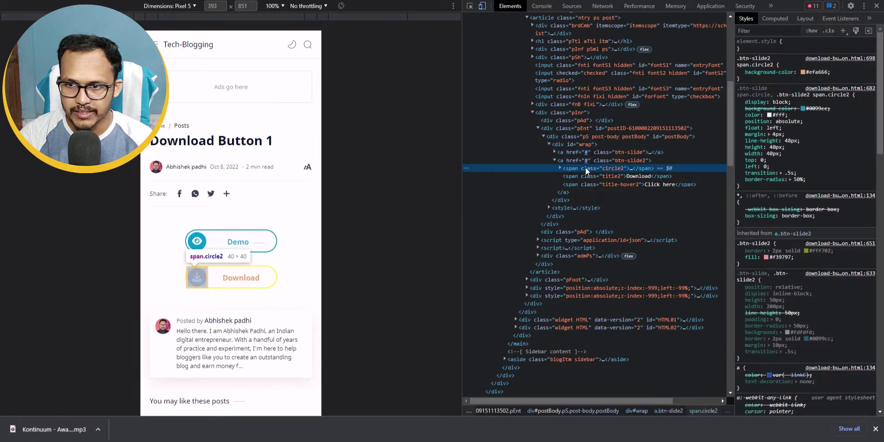
left_click(814, 73)
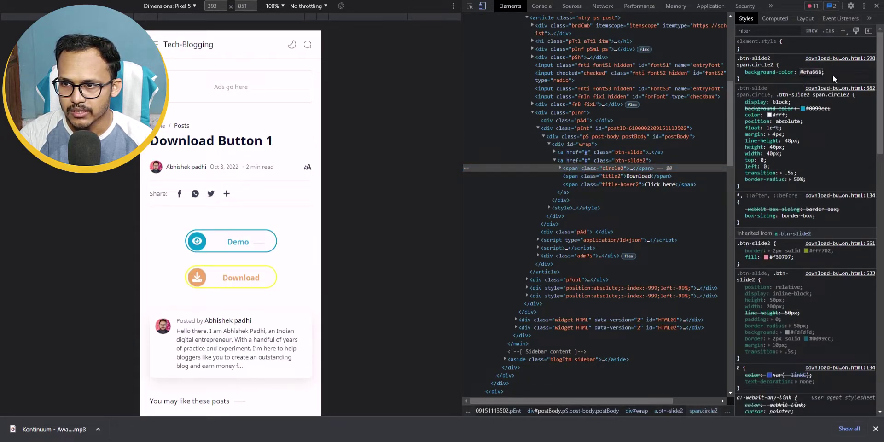
key("Escape")
left_click(802, 72)
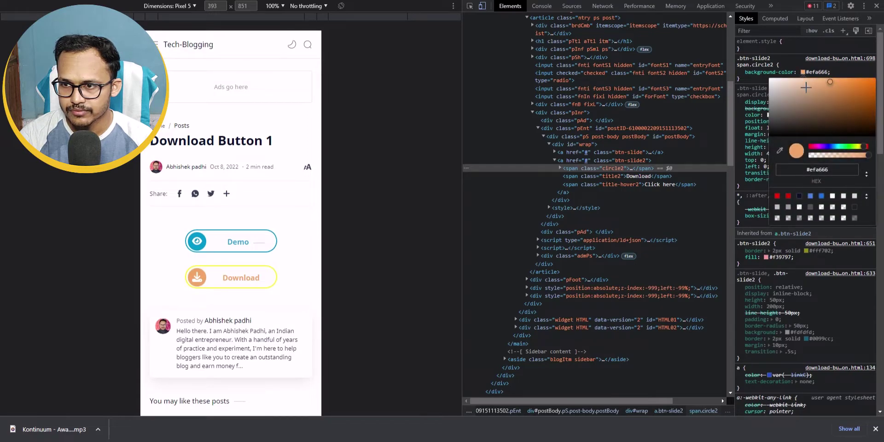
left_click_drag(829, 101, 851, 118)
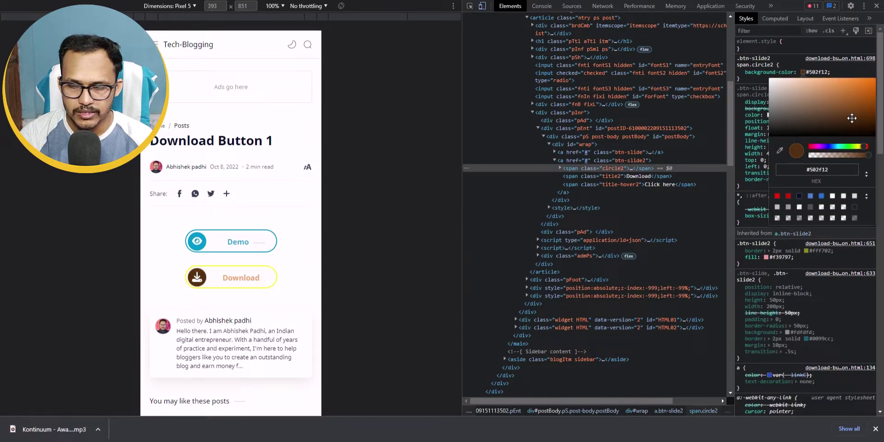
left_click(788, 196)
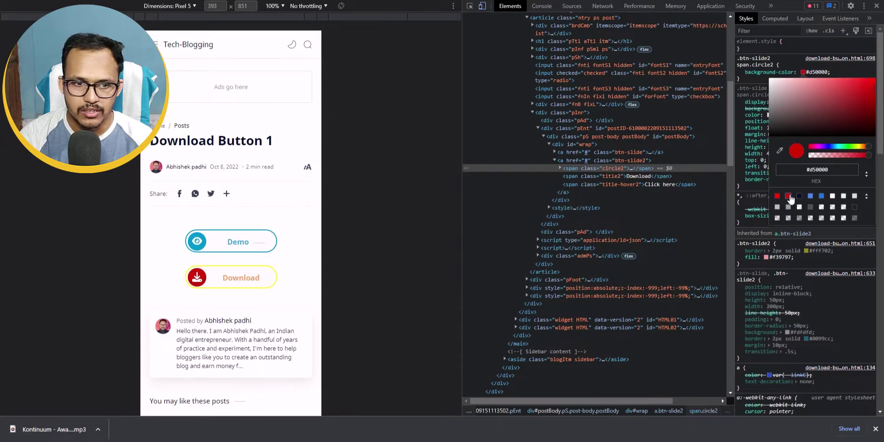
left_click_drag(834, 95, 873, 82)
left_click(709, 131)
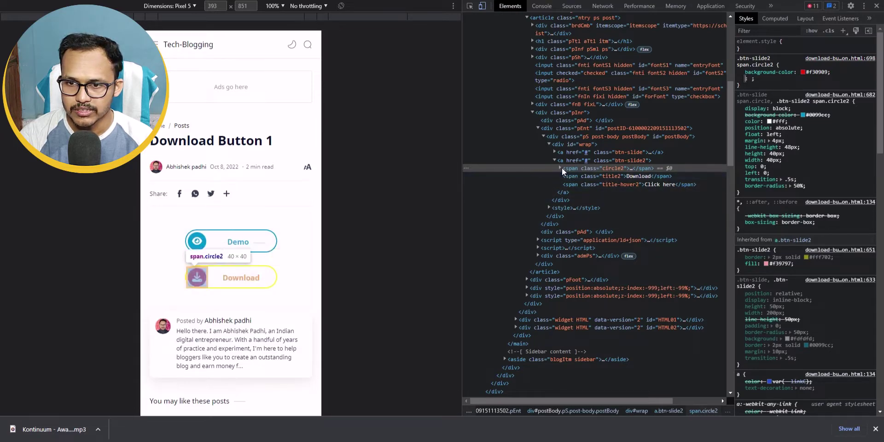
Turn the Download label text black and open a new tab.
left_click(598, 175)
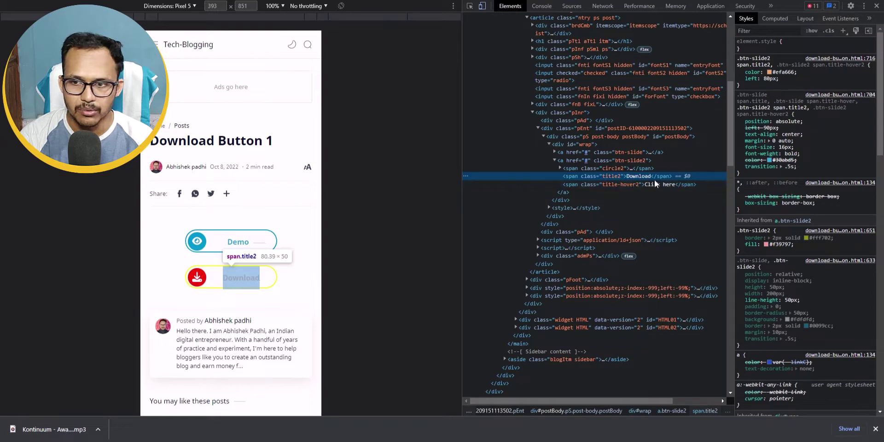
left_click(769, 72)
left_click_drag(783, 124, 783, 136)
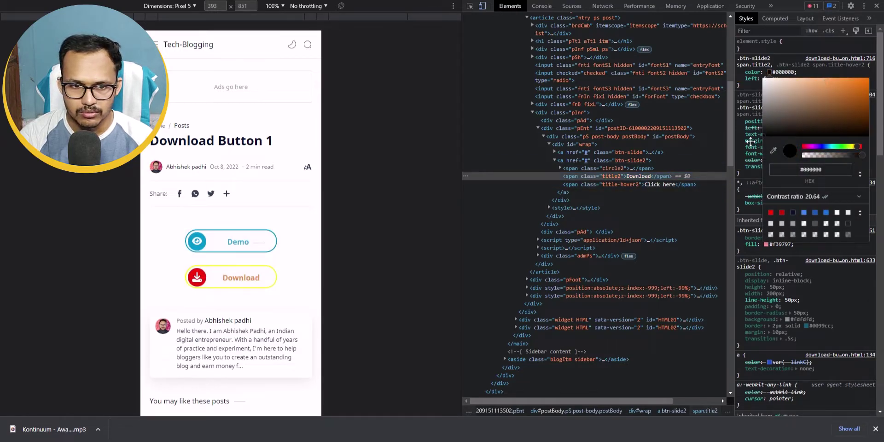
left_click(871, 78)
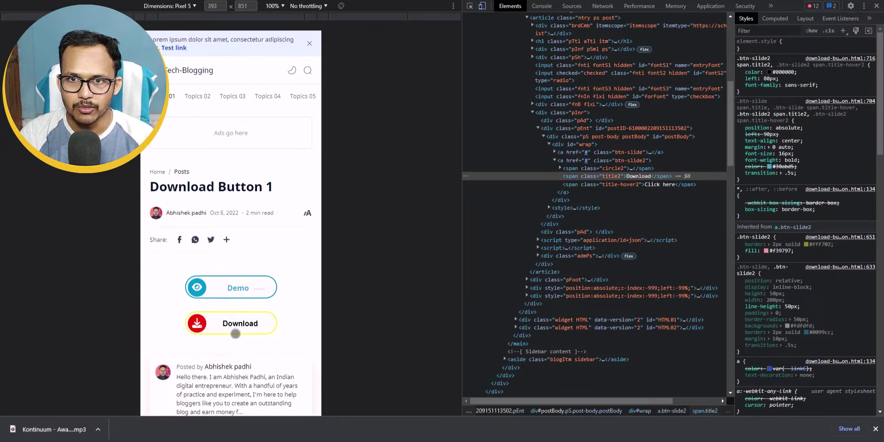
key("ctrl+t")
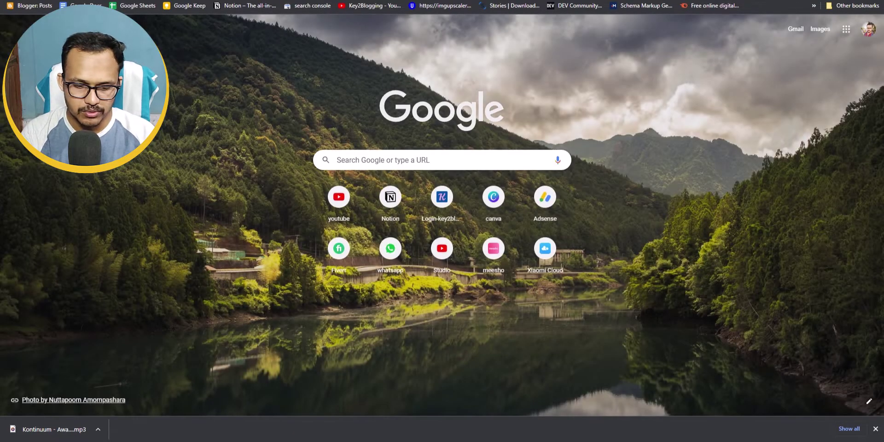
Search Google for 'download button svg'.
type("d")
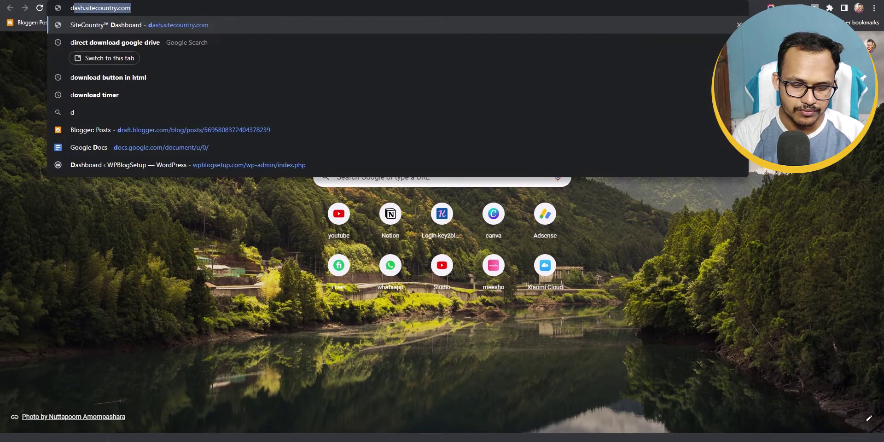
type("ownload ")
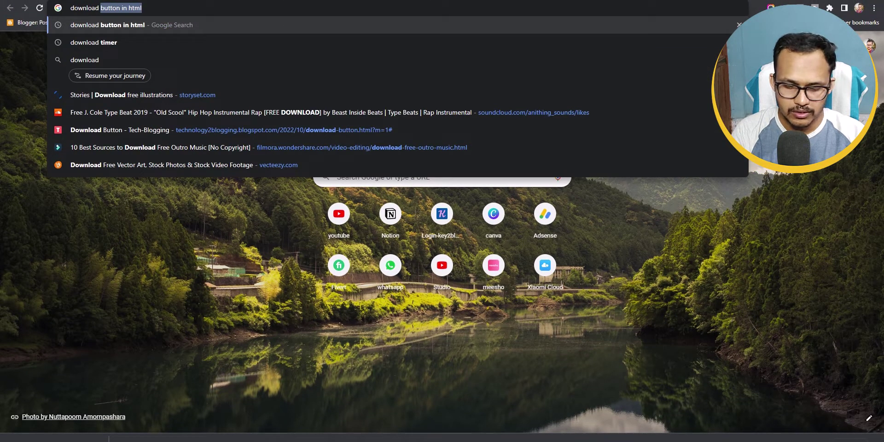
type("button svg")
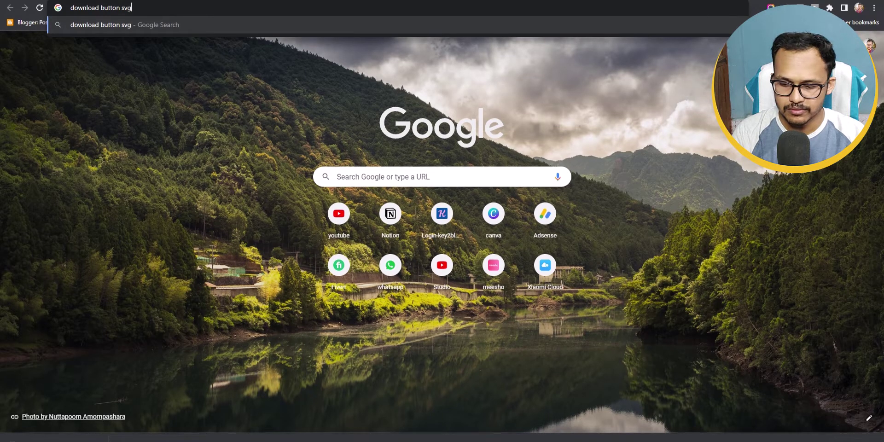
key("Return")
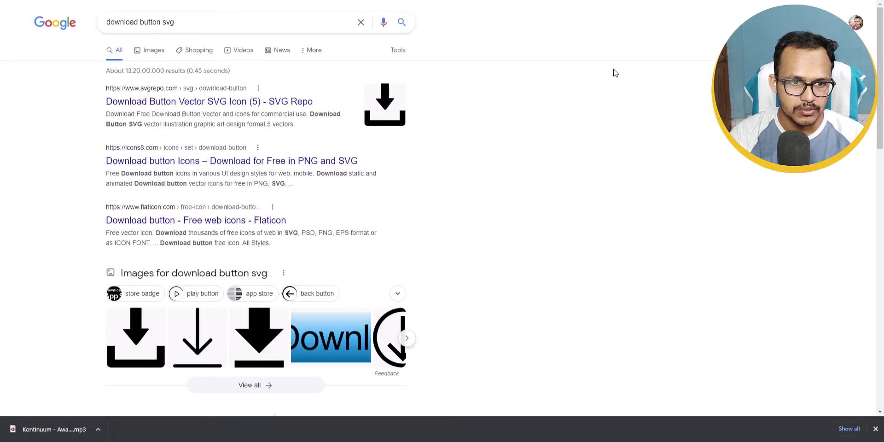
scroll(468, 195, "down", 6)
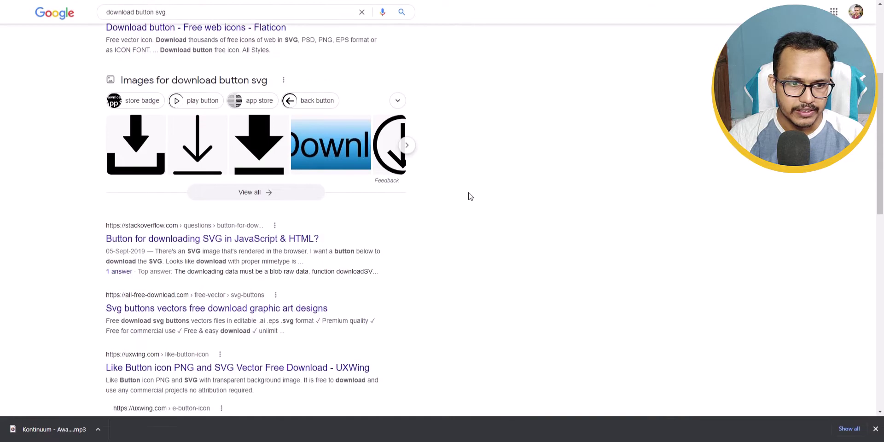
scroll(468, 195, "up", 6)
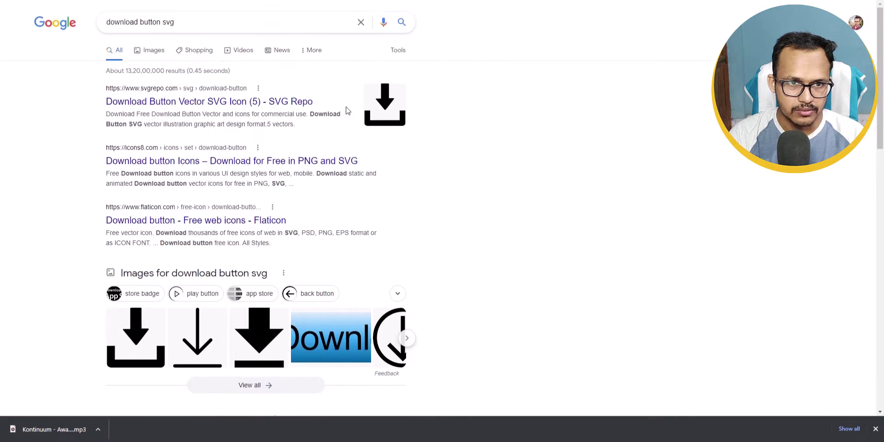
Refine the search to 'download button svg font awesome'.
left_click(270, 26)
type("font w")
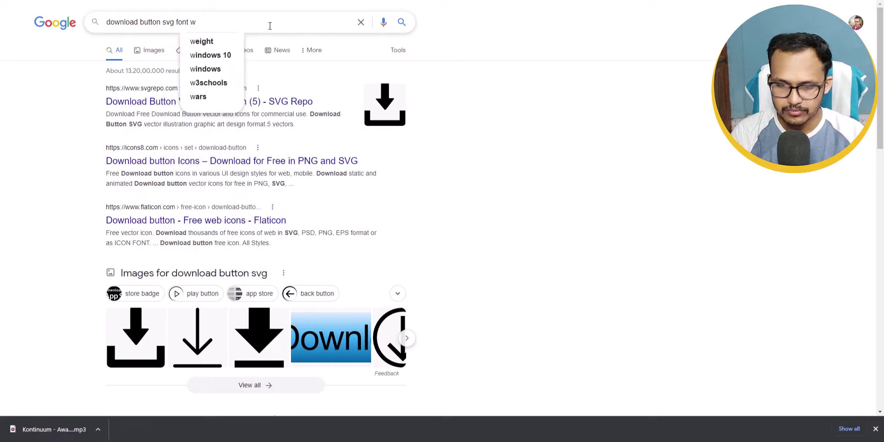
key("BackSpace")
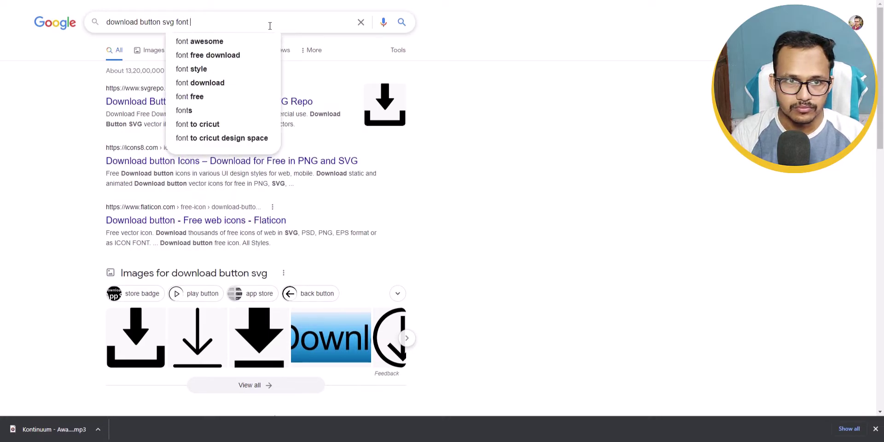
key("Down")
key("Return")
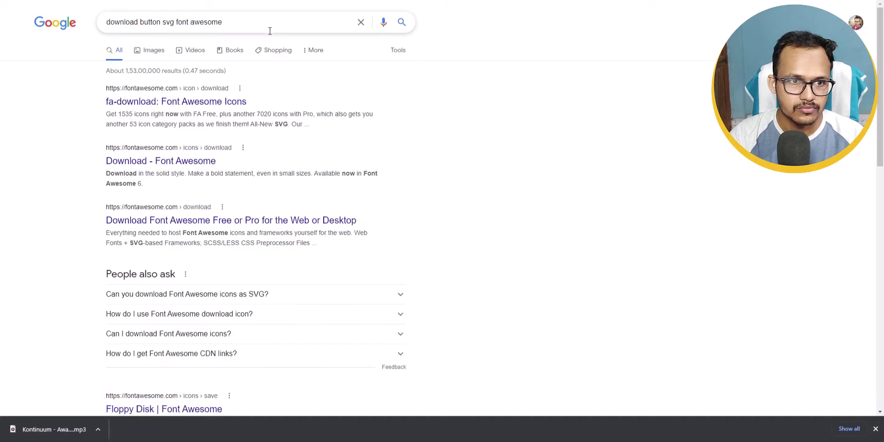
Go from the search results for the download icon to Font Awesome's icon search.
left_click(179, 102)
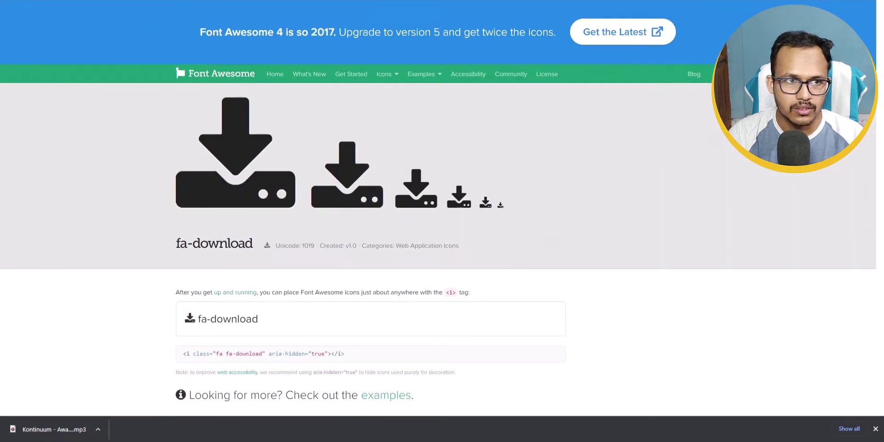
key("alt+Left")
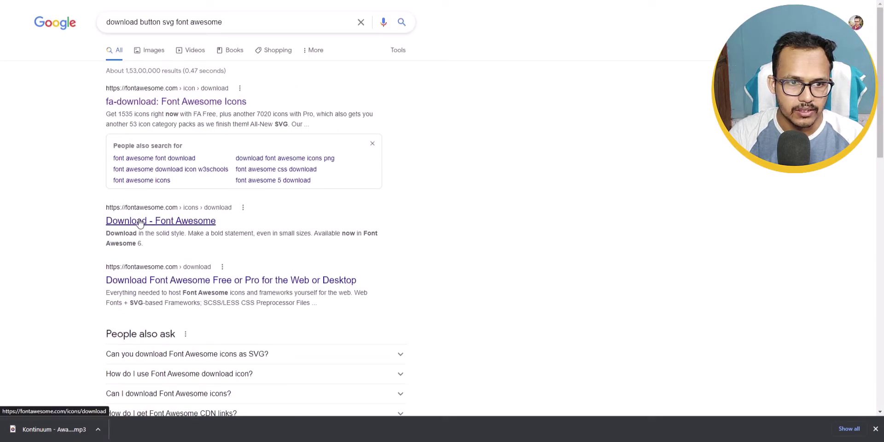
left_click(140, 223)
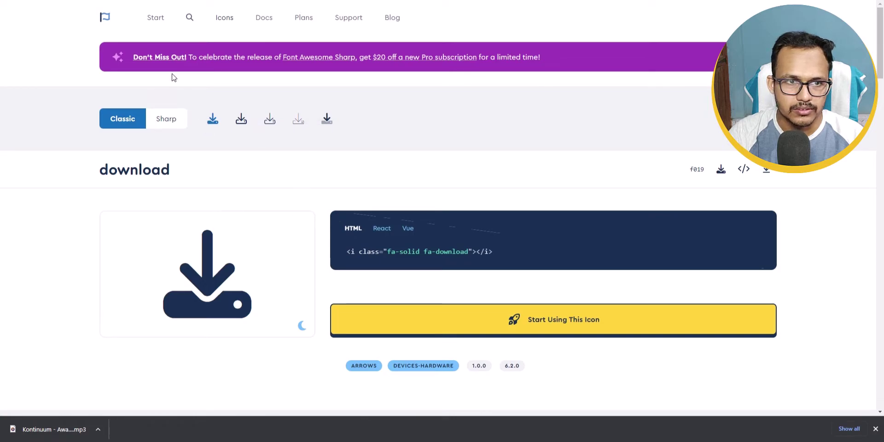
left_click(189, 18)
Search Font Awesome icons for 'download' and filter to the Free icons.
scroll(542, 240, "down", 4)
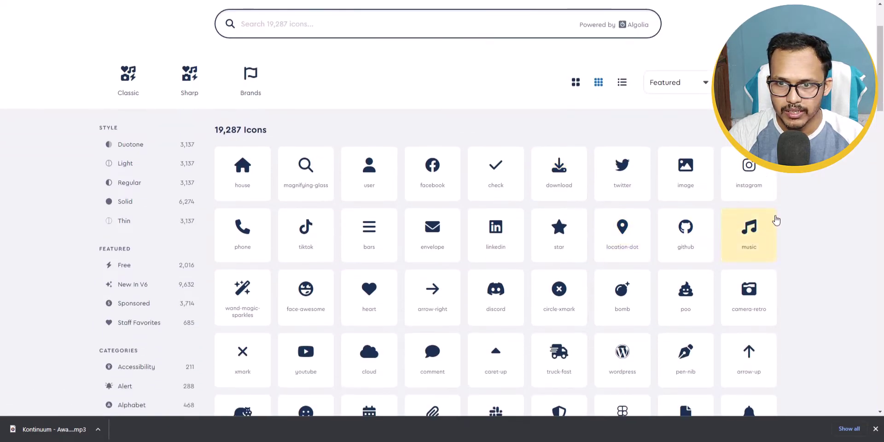
scroll(492, 242, "down", 7)
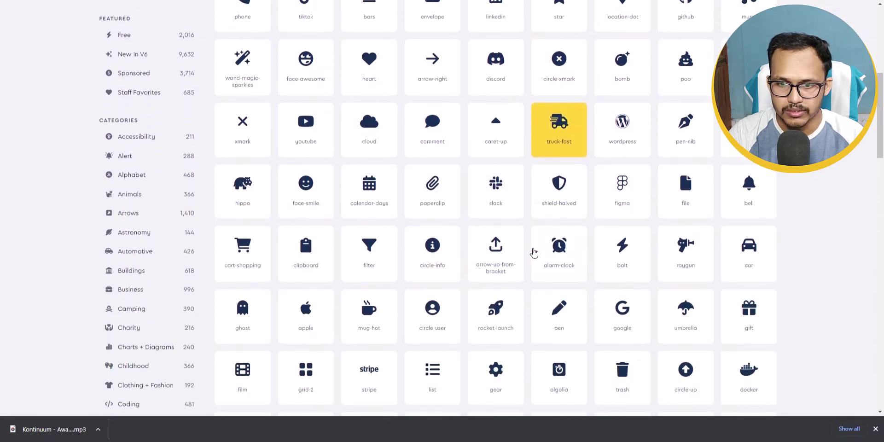
scroll(276, 119, "up", 8)
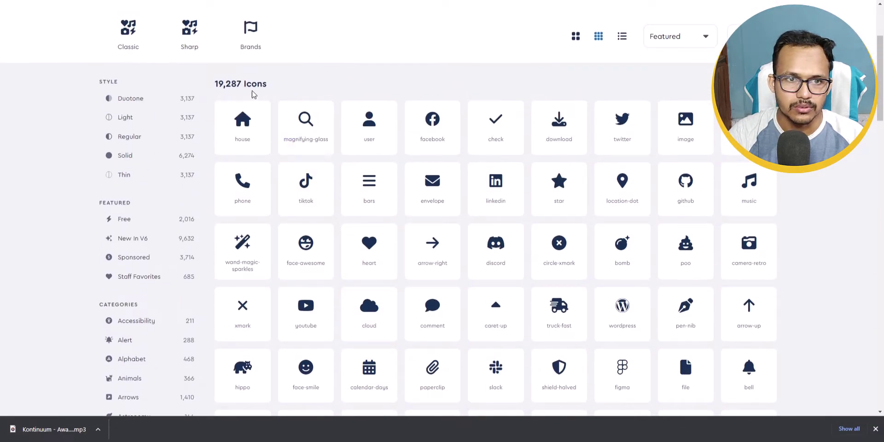
scroll(251, 91, "up", 3)
left_click(274, 112)
type("download")
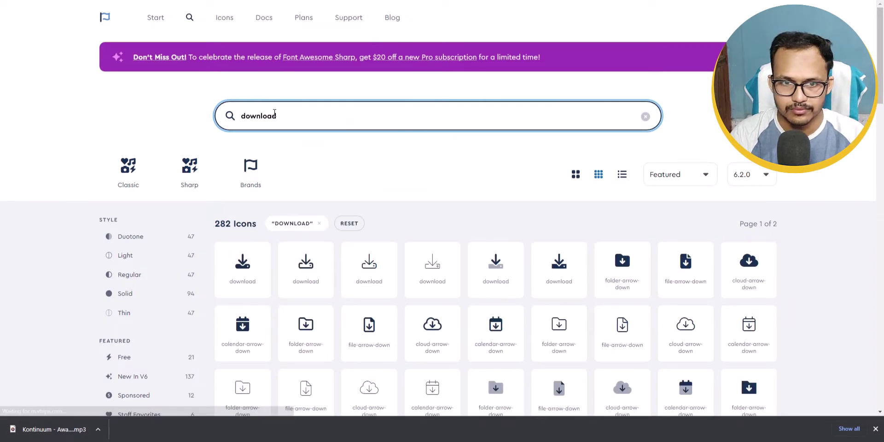
scroll(498, 177, "down", 4)
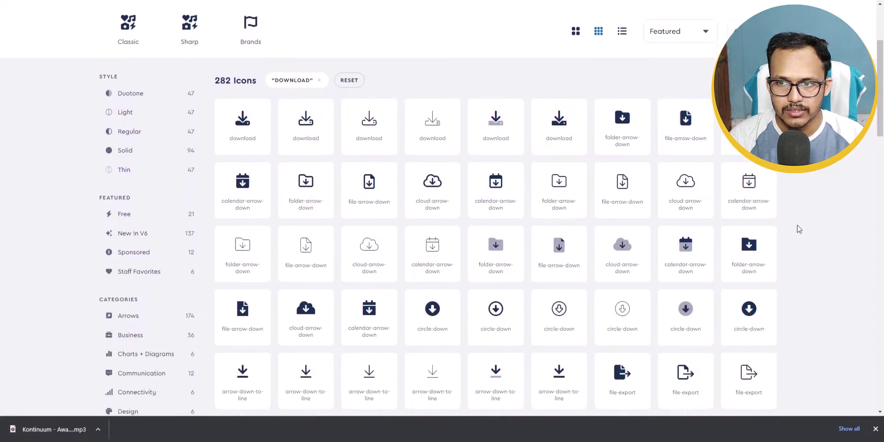
scroll(211, 217, "up", 3)
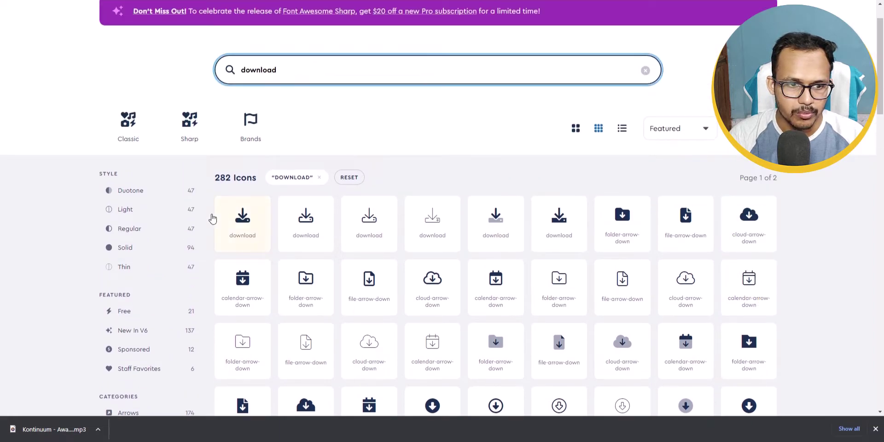
scroll(184, 239, "down", 2)
left_click(152, 217)
scroll(507, 316, "down", 2)
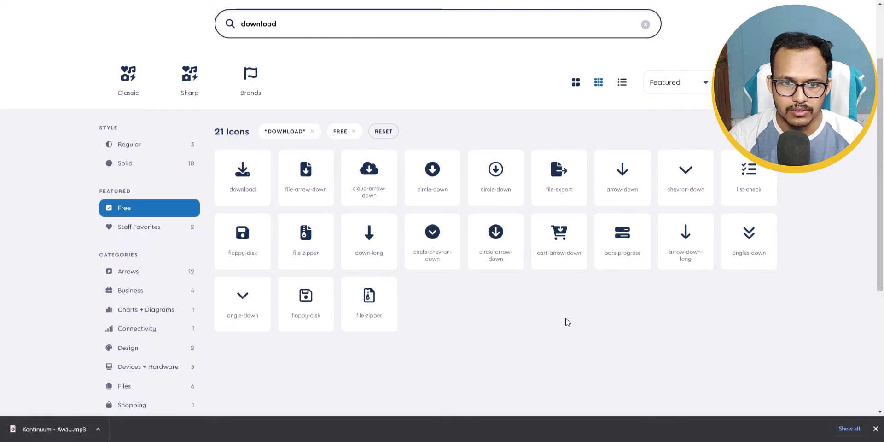
Copy the SVG code of the free cart-arrow-down icon.
left_click(559, 242)
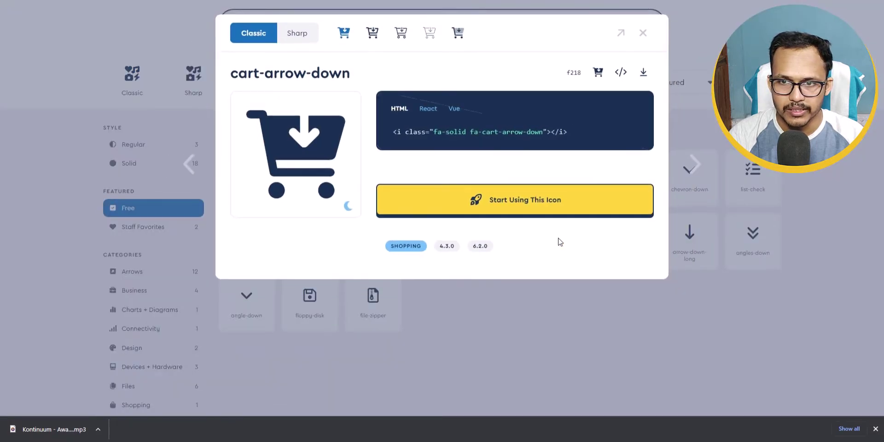
left_click(618, 74)
left_click(643, 33)
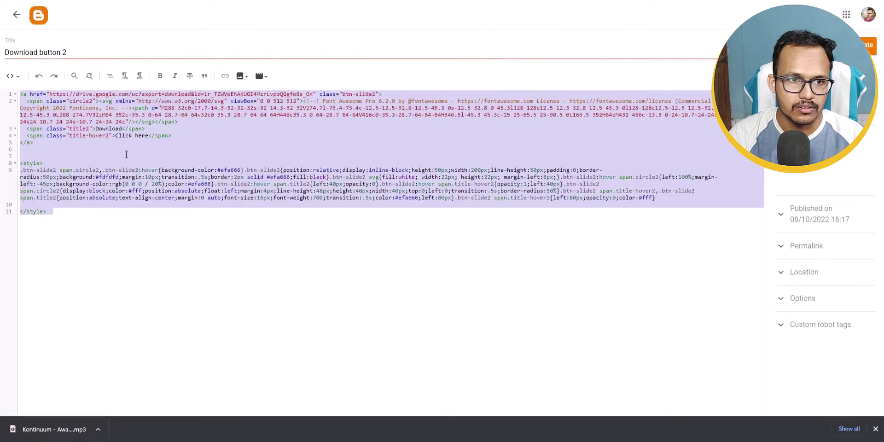
Replace the button's old <svg>…</svg> markup with the copied cart-arrow-down SVG.
left_click(126, 155)
left_click_drag(98, 101, 131, 106)
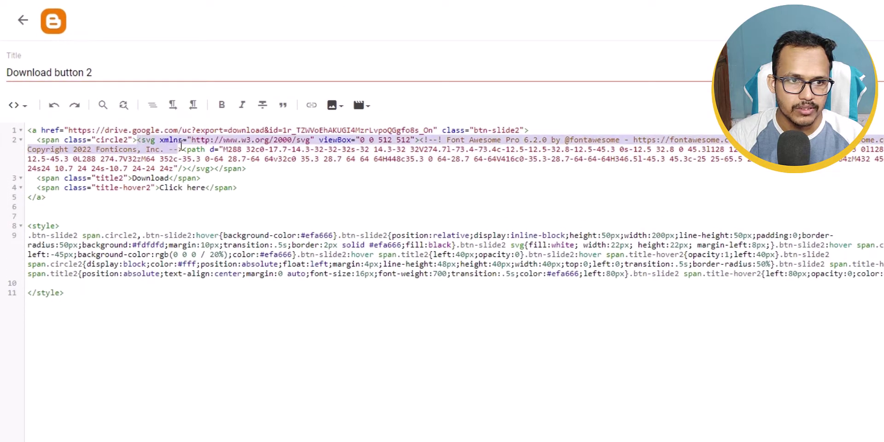
left_click_drag(180, 146, 215, 170)
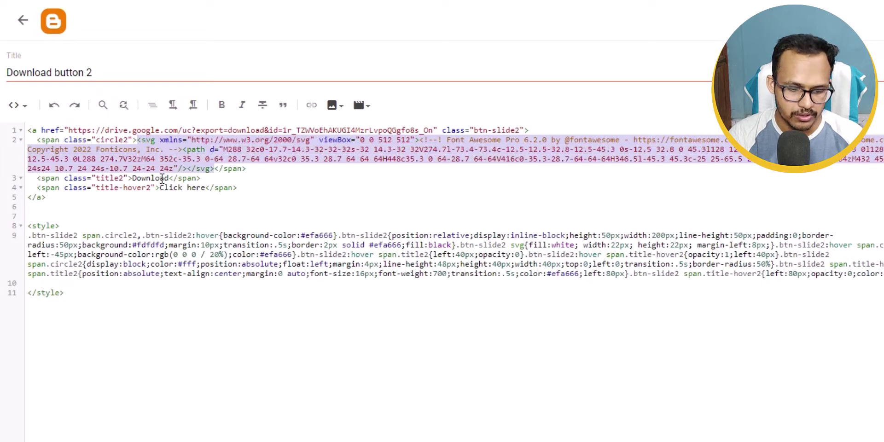
key("ctrl+v")
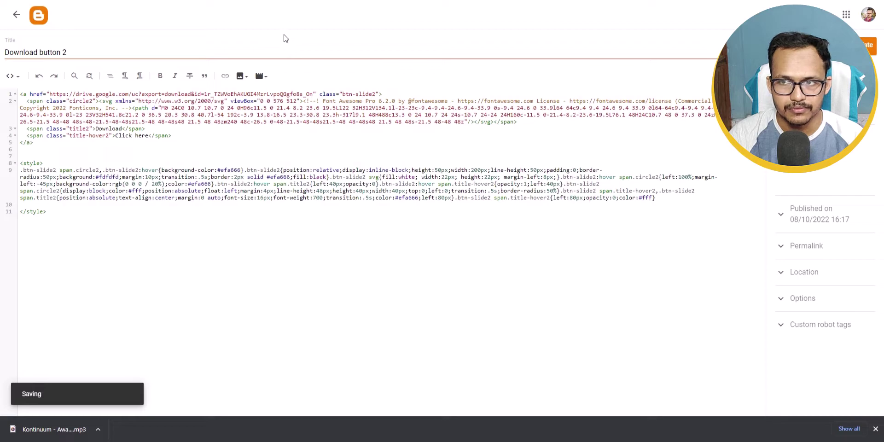
Preview the post on the blog, then change the button label from Download to 'Buy Now'.
key("ctrl+Tab")
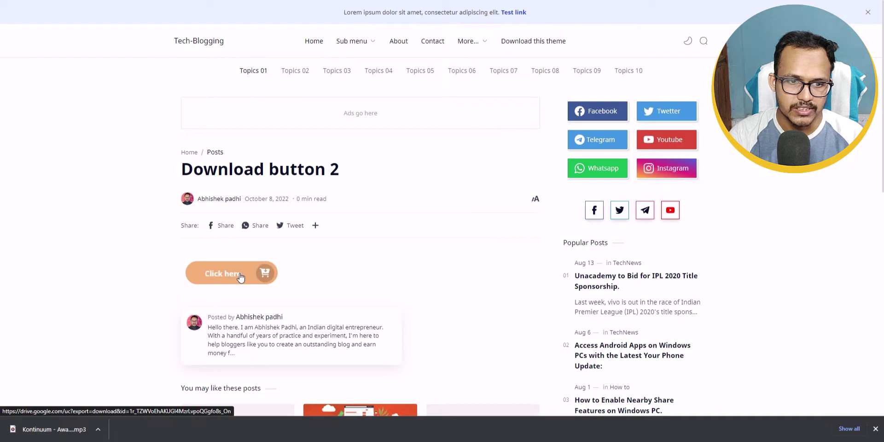
key("ctrl+Tab")
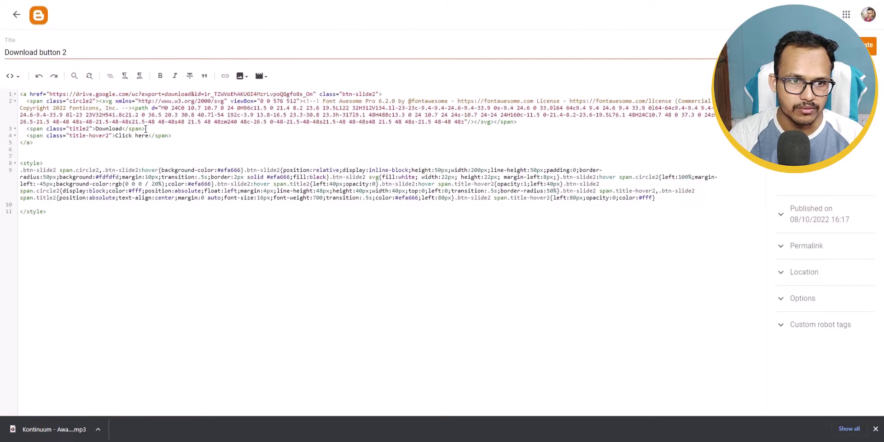
left_click_drag(96, 128, 126, 126)
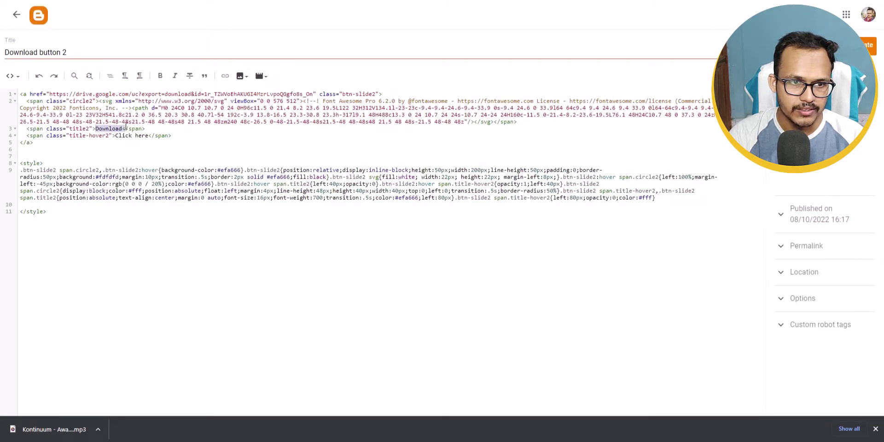
type("Buy Now")
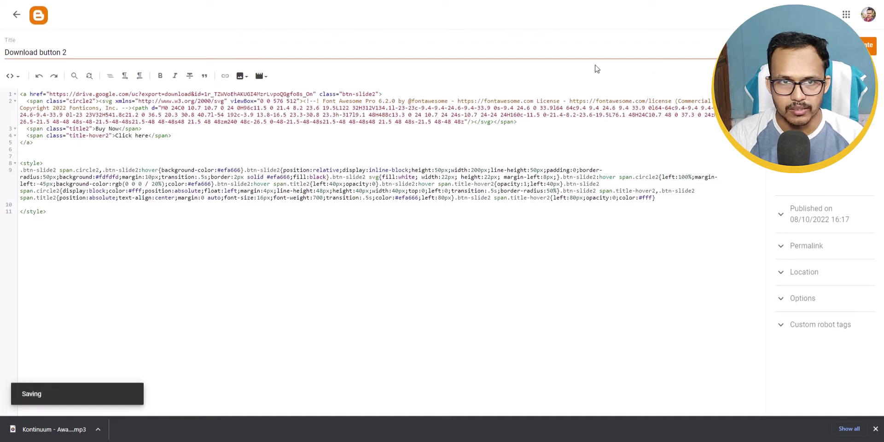
Switch to the live Download button 2 post to check the cart button.
left_click(238, 4)
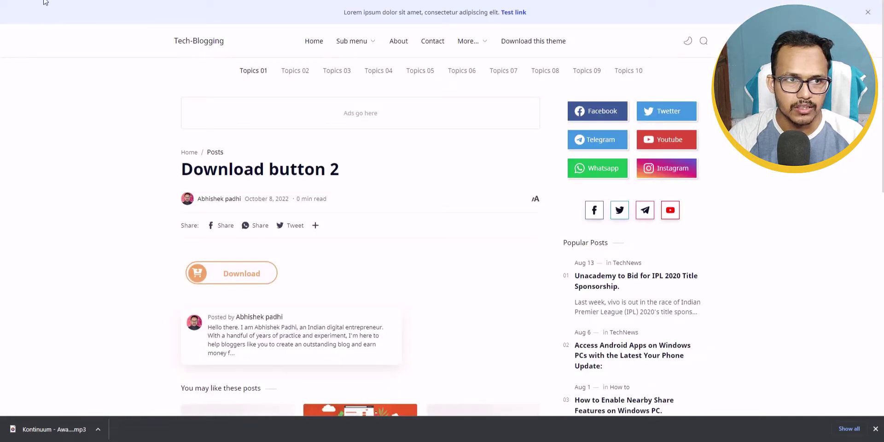